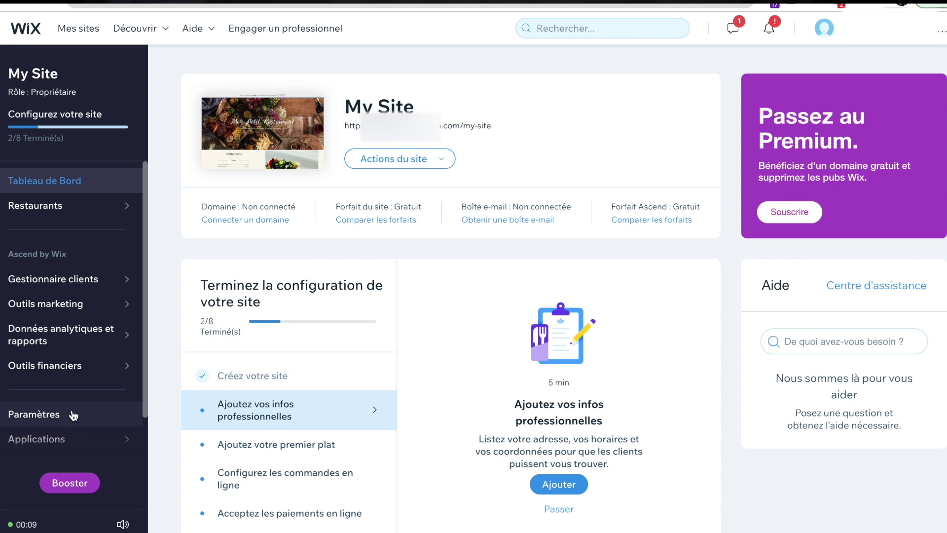
# Step: Find the site's Domaines settings, searching the dashboard for "domaine", and start buying a new domain
pyautogui.click(73, 413)
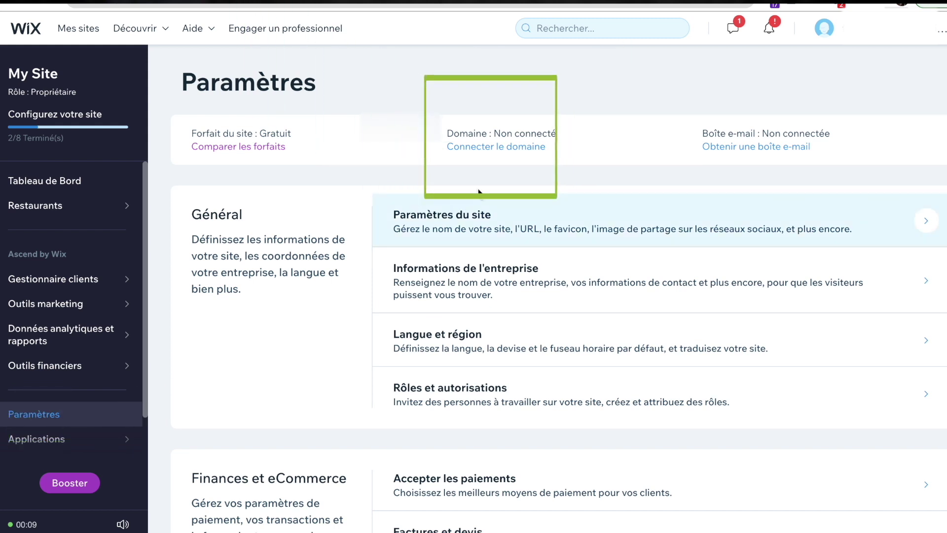
pyautogui.click(513, 147)
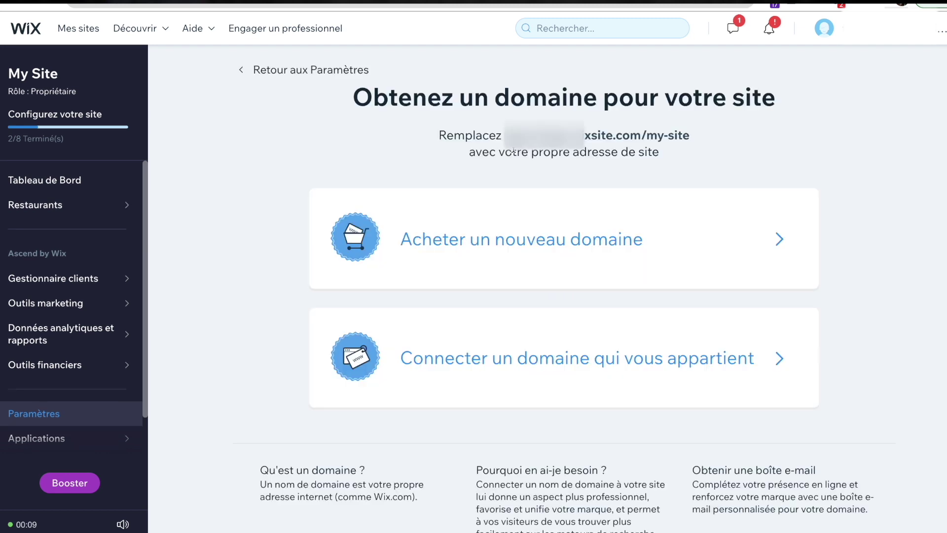
pyautogui.click(602, 28)
pyautogui.write('domaine')
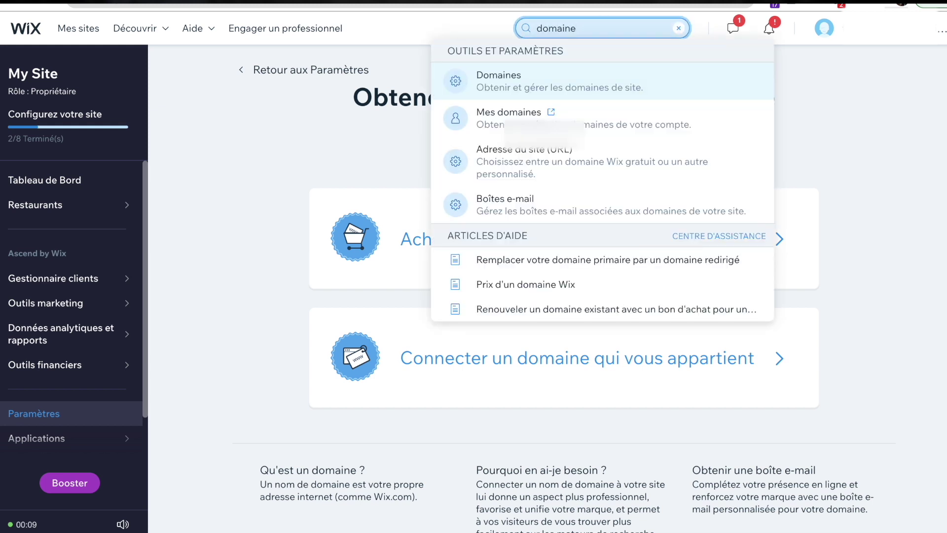
pyautogui.click(536, 79)
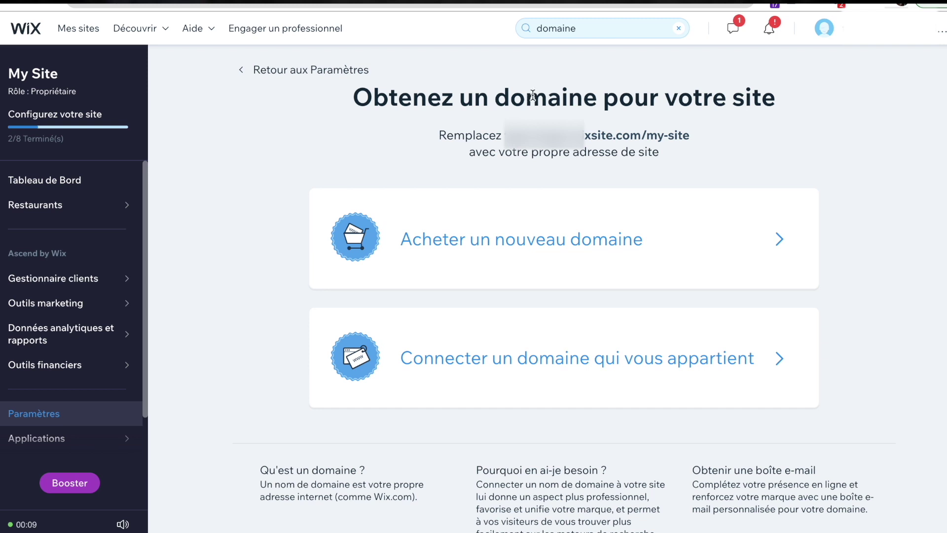
pyautogui.click(509, 245)
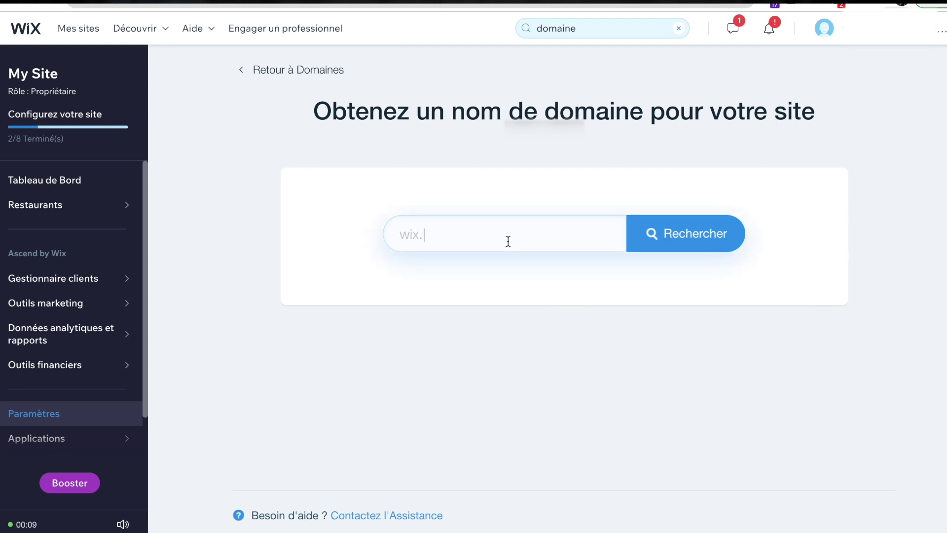
# Step: Check the availability of the domain name monrestogastro.fr
pyautogui.click(508, 241)
pyautogui.write('monrestoga')
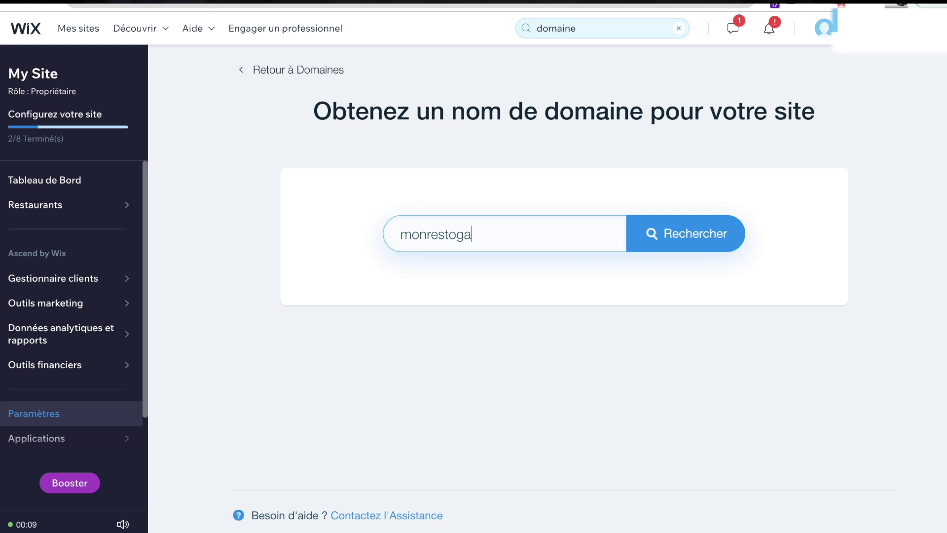
pyautogui.write('stro.fr')
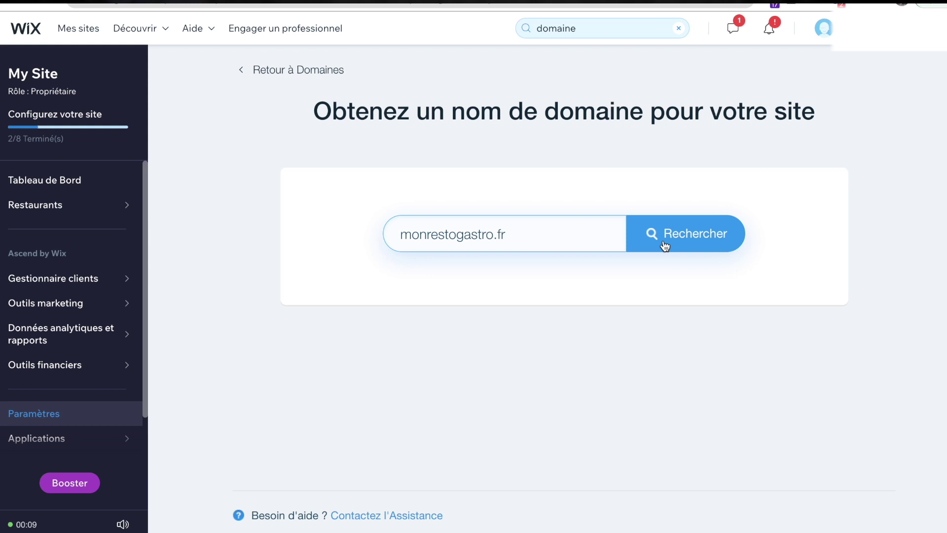
pyautogui.click(679, 237)
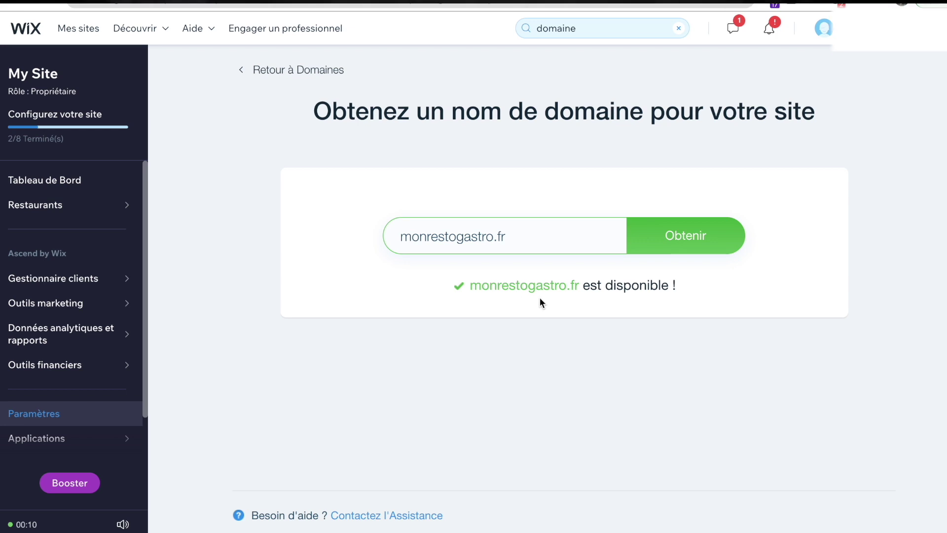
# Step: Request monrestogastro.fr and choose to boost the site with an annual plan that includes a free domain voucher
pyautogui.click(686, 230)
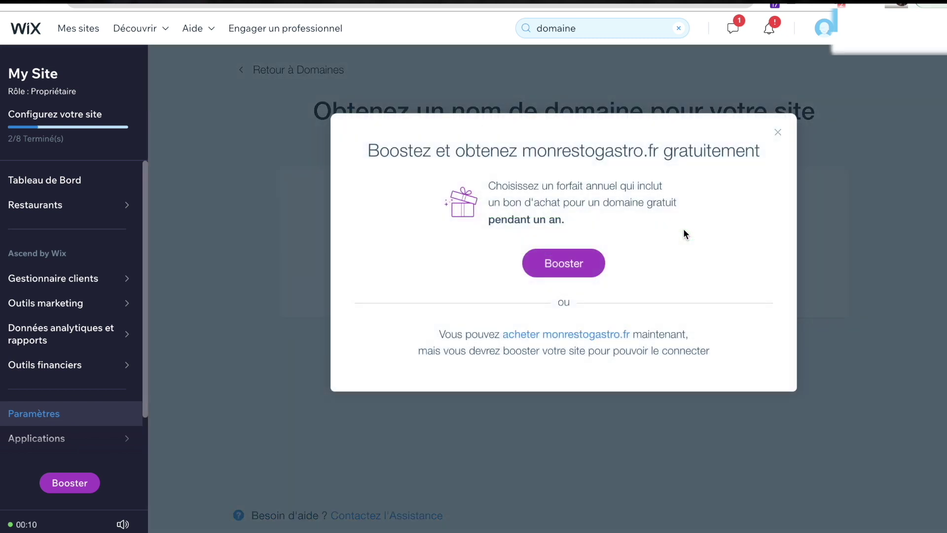
pyautogui.moveTo(369, 150); pyautogui.dragTo(782, 169)
pyautogui.click(623, 181)
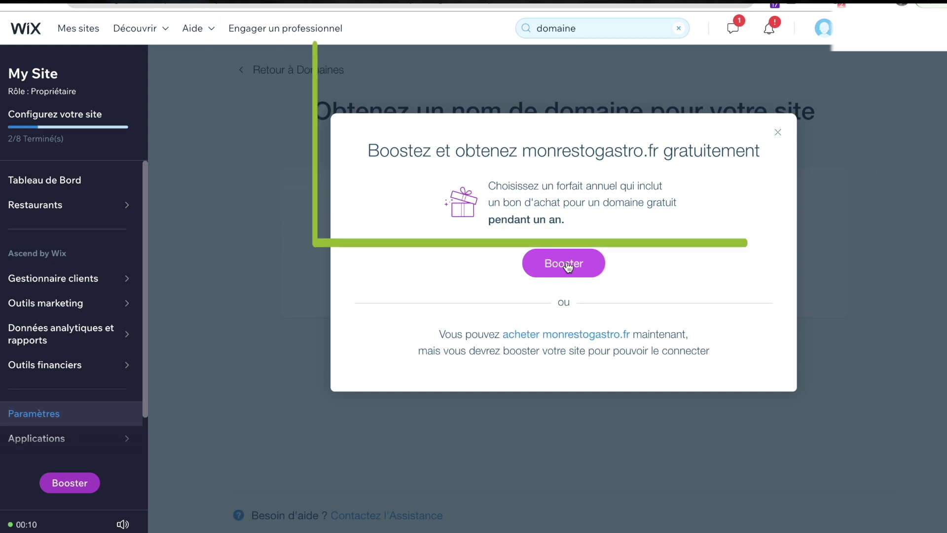
pyautogui.click(567, 267)
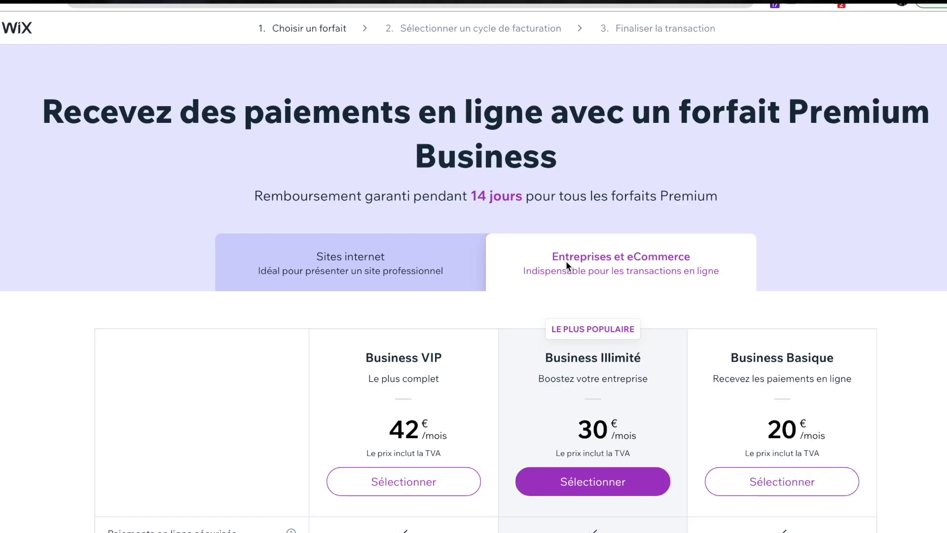
# Step: Show the Sites internet plans, compare them on the Domaine gratuit/1 an row, and select the Basique plan
pyautogui.click(348, 253)
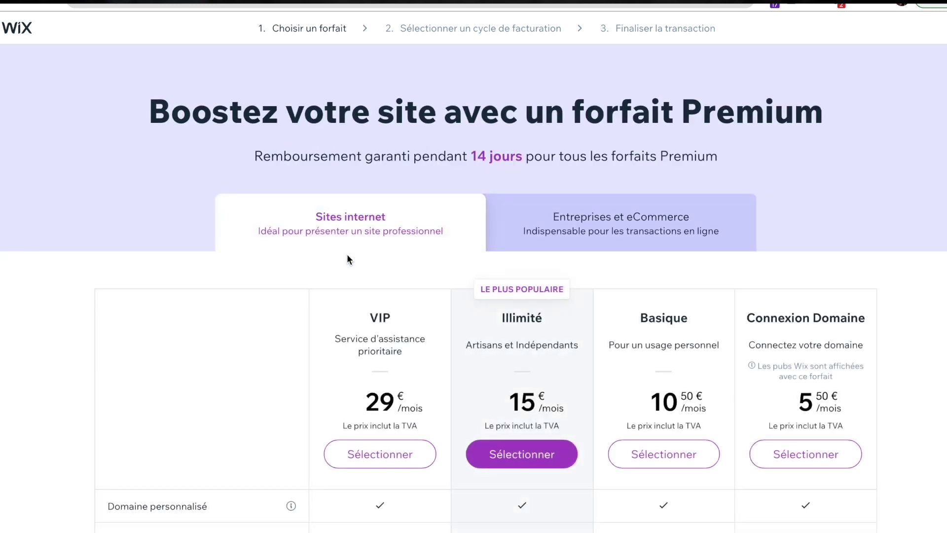
pyautogui.scroll(-3, 347, 256)
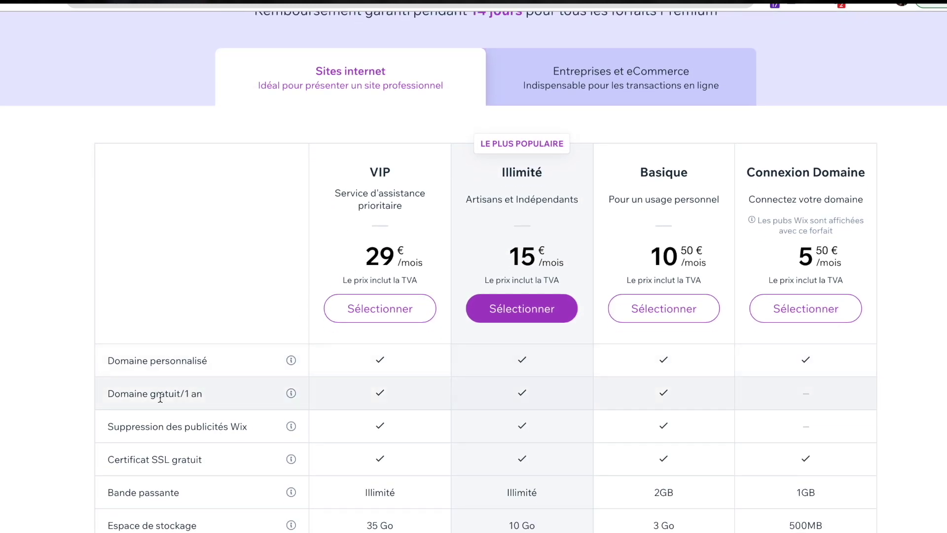
pyautogui.moveTo(108, 393); pyautogui.dragTo(204, 396)
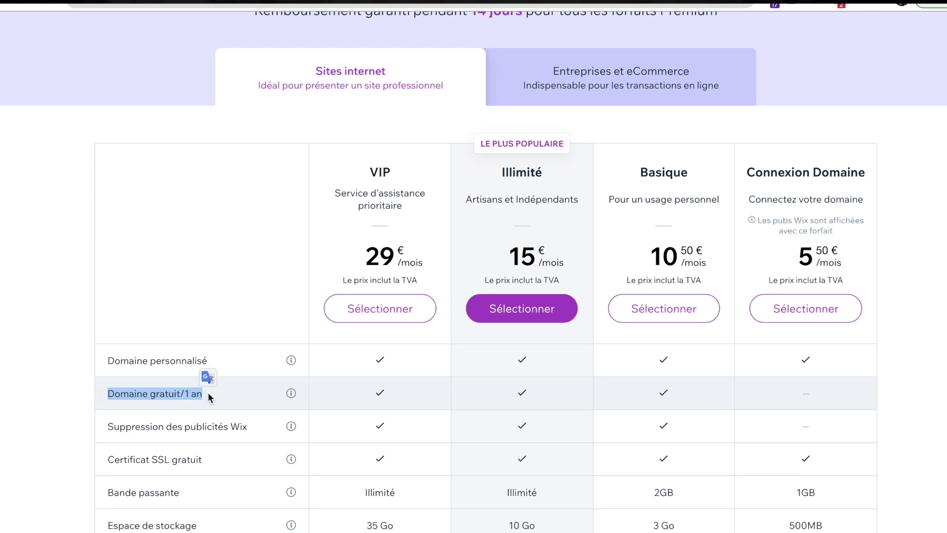
pyautogui.click(214, 396)
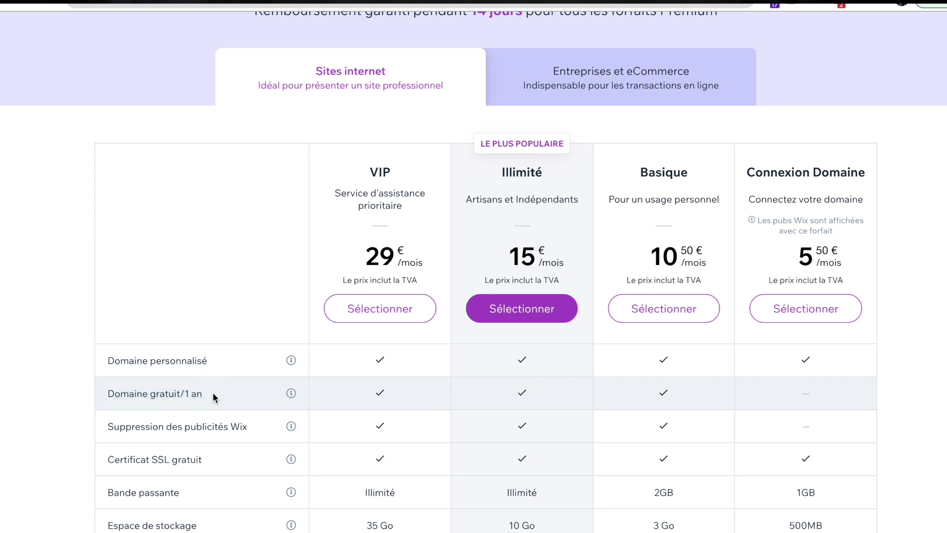
pyautogui.moveTo(213, 394); pyautogui.dragTo(112, 394)
pyautogui.click(110, 393)
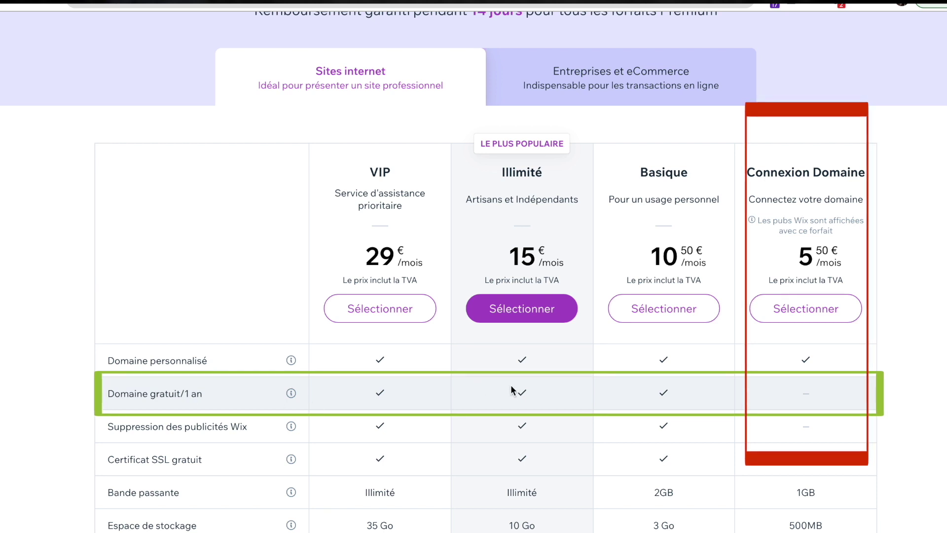
pyautogui.scroll(-1, 515, 371)
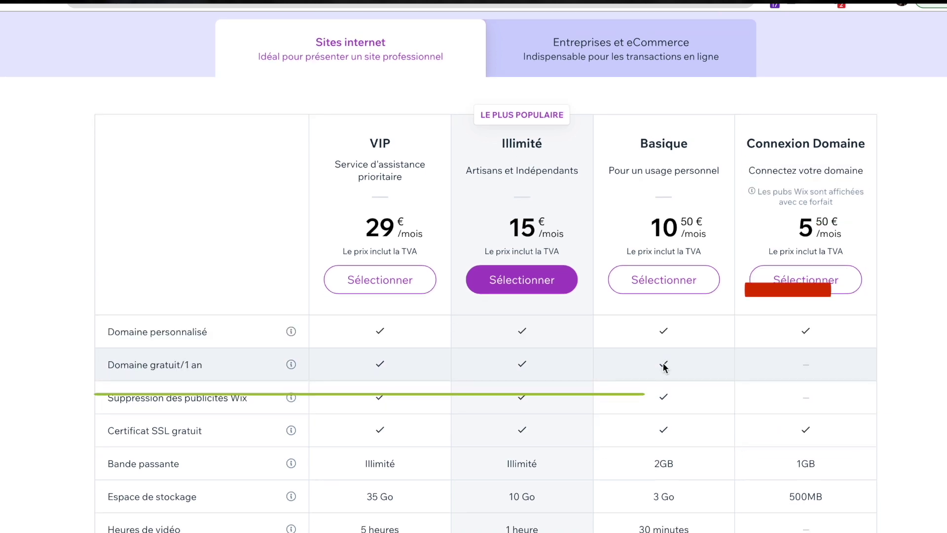
pyautogui.click(666, 283)
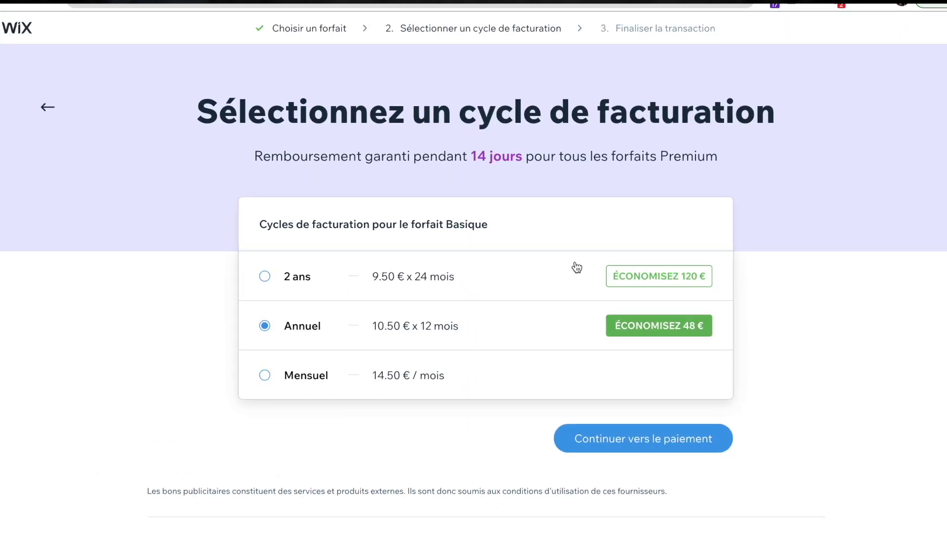
# Step: Compare the monthly billing option, choose the Annuel cycle for the Basique plan, and continue to payment
pyautogui.click(265, 376)
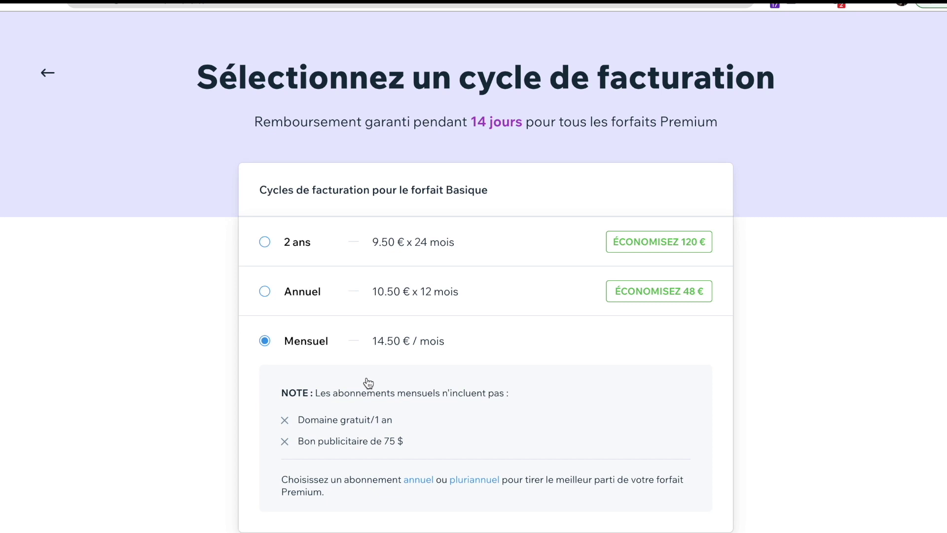
pyautogui.click(265, 293)
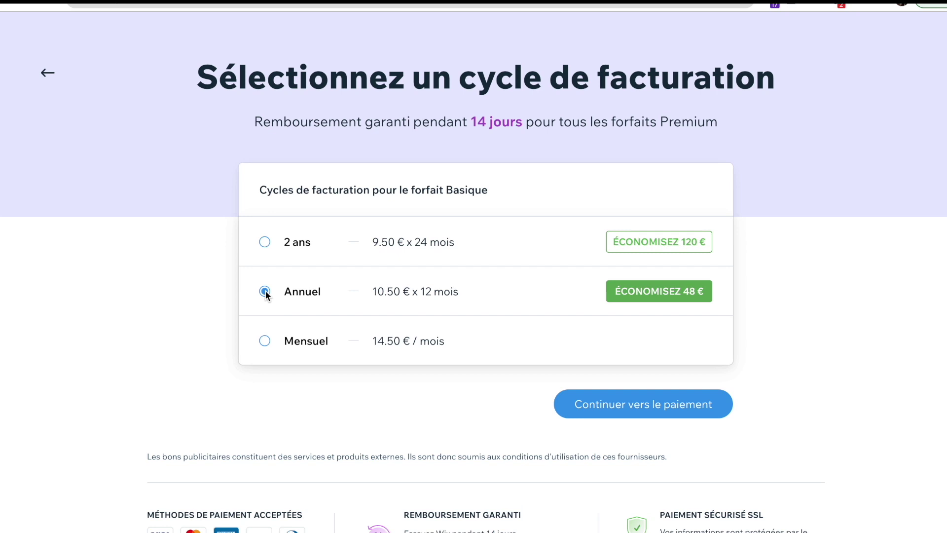
pyautogui.click(624, 409)
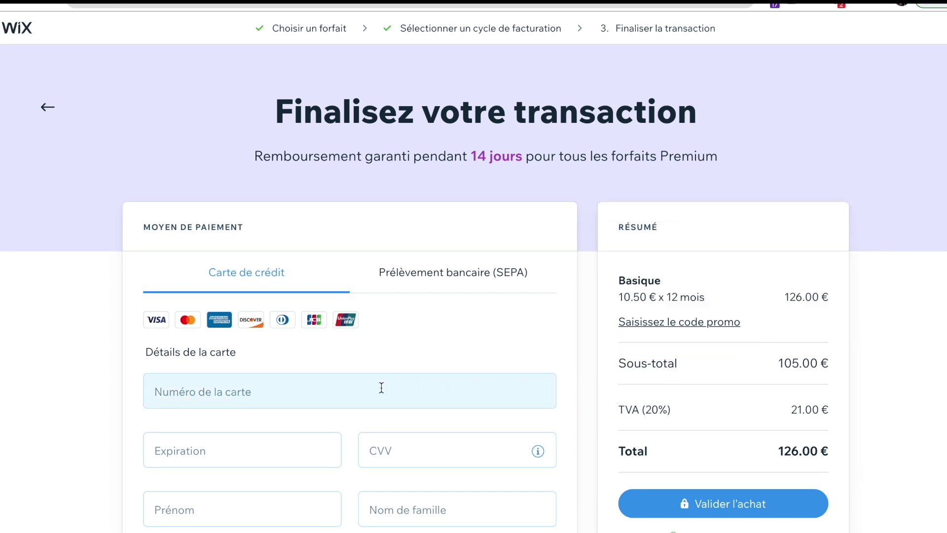
# Step: Review the card, billing and company fields of the payment form along with the order summary
pyautogui.click(326, 391)
pyautogui.scroll(-7, 262, 341)
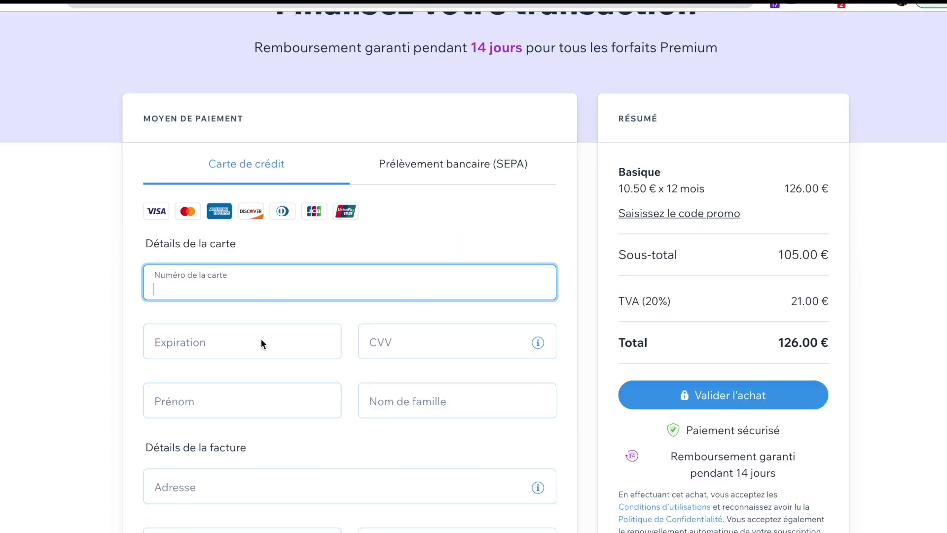
pyautogui.scroll(-5, 261, 338)
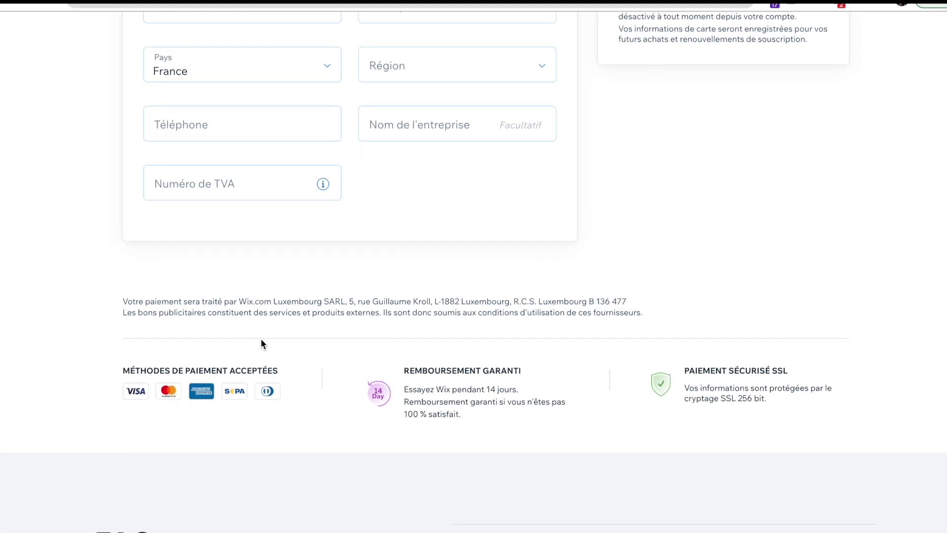
pyautogui.scroll(12, 260, 338)
pyautogui.scroll(-1, 261, 341)
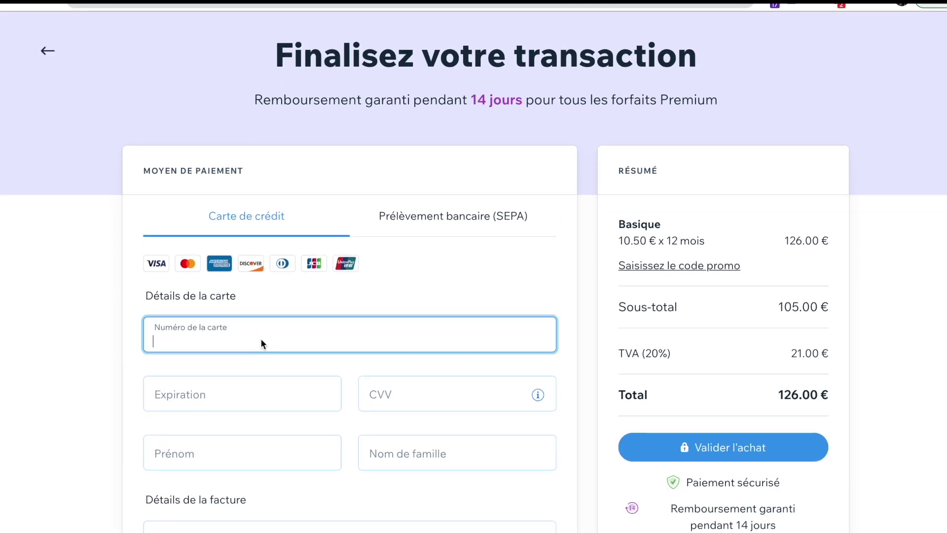
pyautogui.scroll(2, 262, 340)
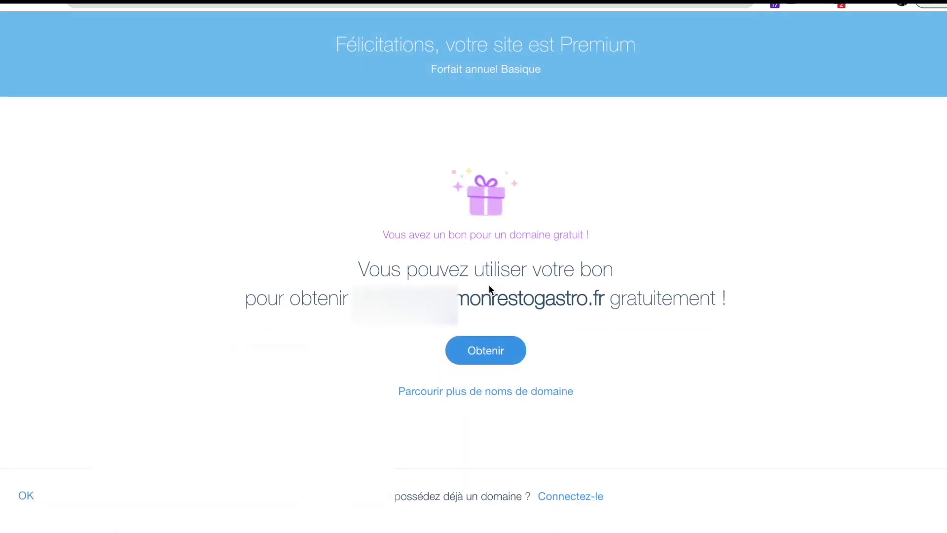
# Step: Use the voucher to obtain monrestogastro.fr, start the owner's contact details, and go to the domains page from the purchase confirmation
pyautogui.click(490, 353)
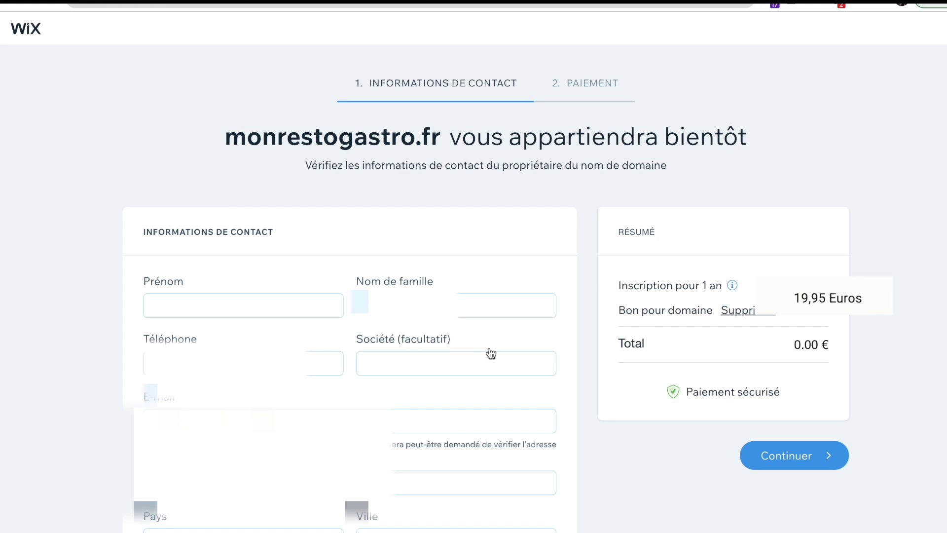
pyautogui.click(210, 310)
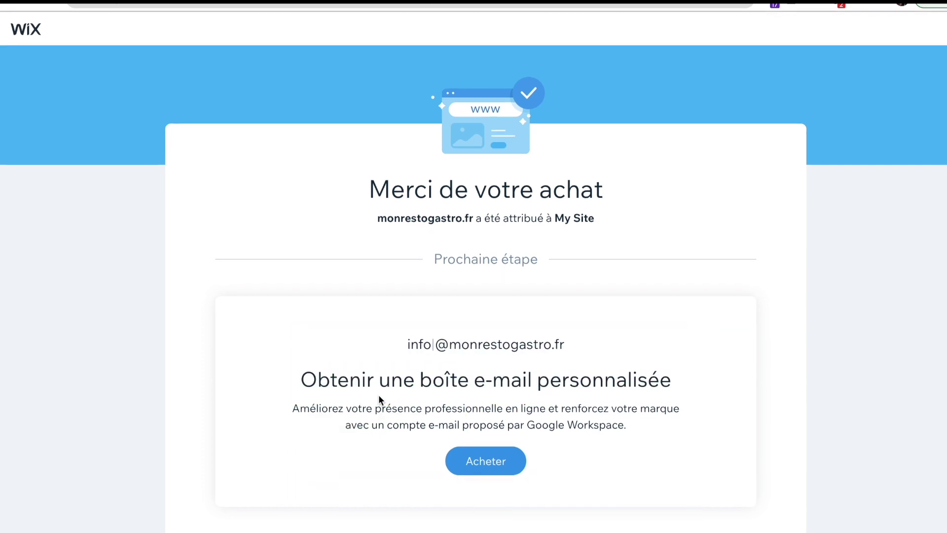
pyautogui.scroll(-1, 377, 394)
pyautogui.scroll(-1, 378, 395)
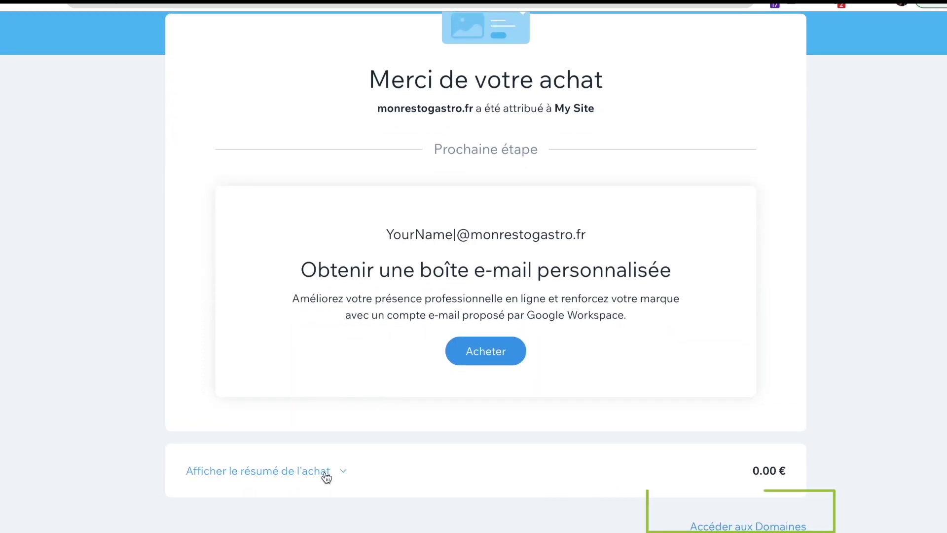
pyautogui.click(747, 527)
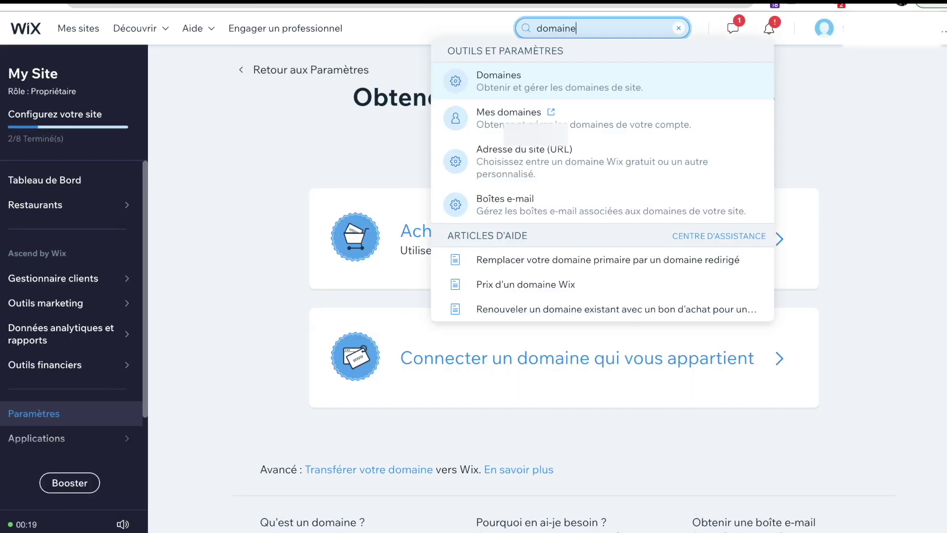
# Step: Search the dashboard for "domain" and open the account's Mes domaines page
pyautogui.click(551, 82)
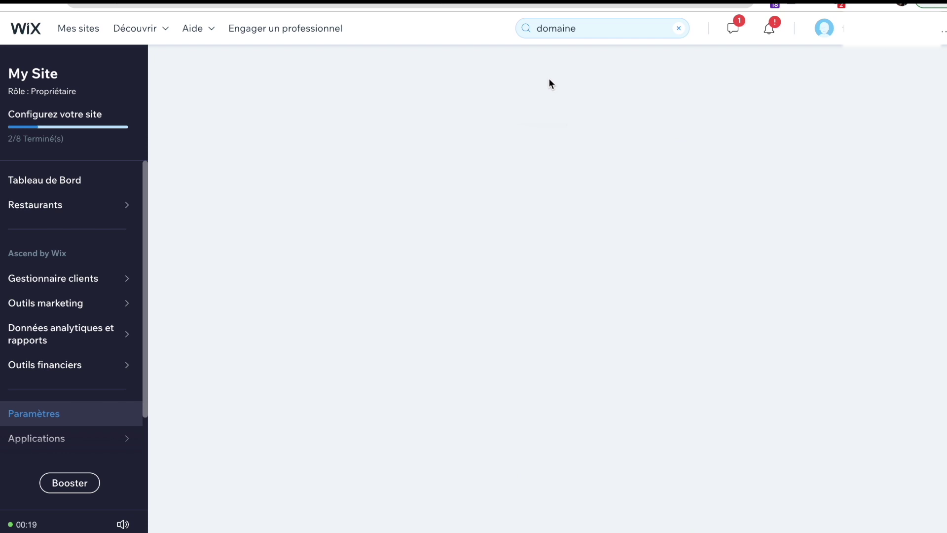
pyautogui.click(593, 29)
pyautogui.press('BackSpace')
pyautogui.press('BackSpace')
pyautogui.press('BackSpace')
pyautogui.press('BackSpace')
pyautogui.press('BackSpace')
pyautogui.write('main')
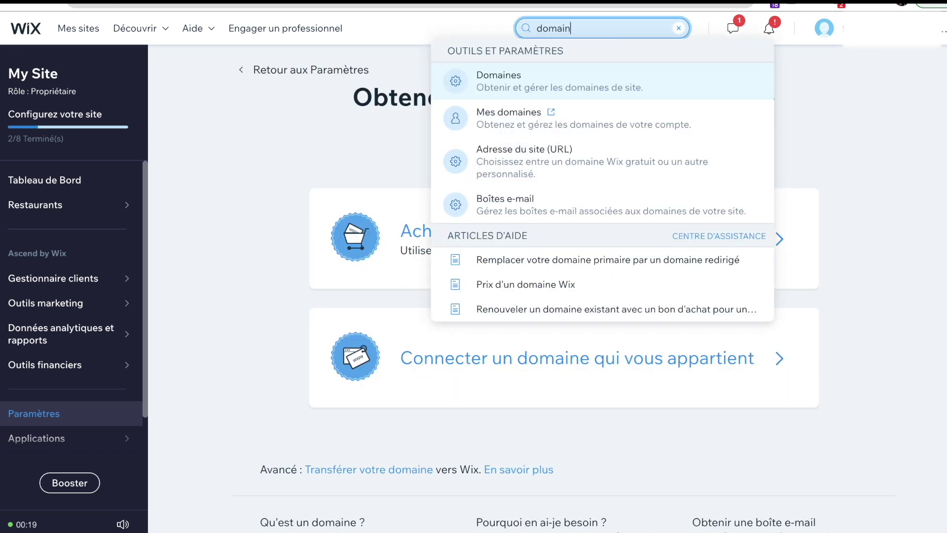
pyautogui.click(567, 114)
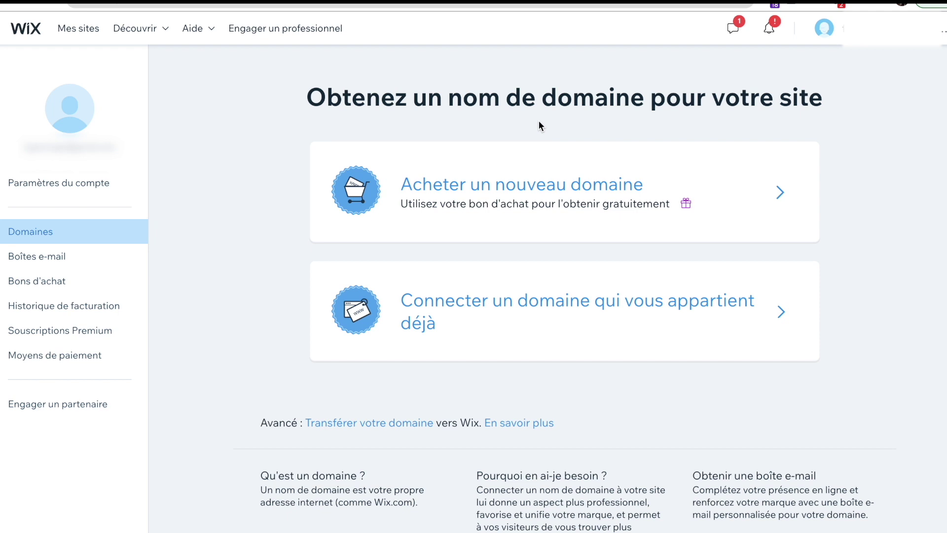
# Step: Connect the already owned domain monrestogastro.fr to the site and read the note about the activation delay
pyautogui.click(544, 323)
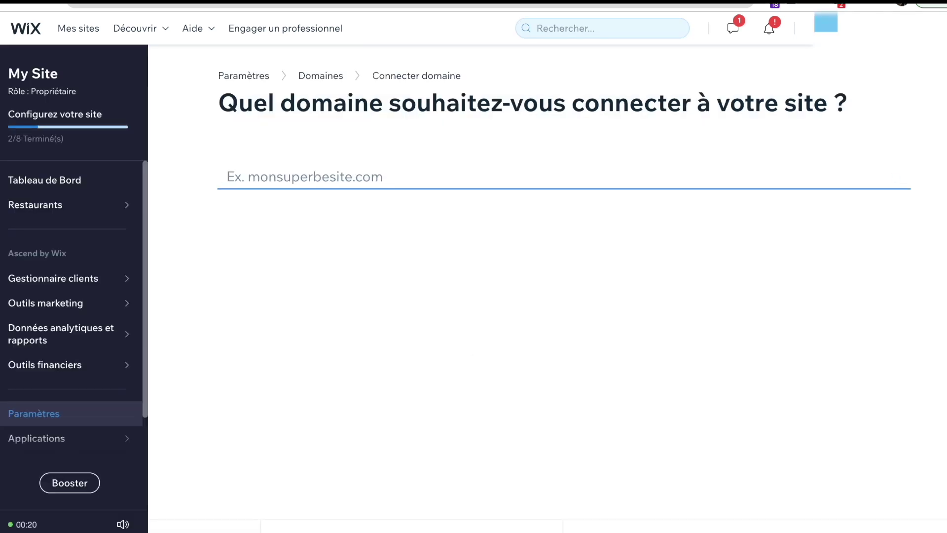
pyautogui.write('monrestogastro.fr')
pyautogui.press('Return')
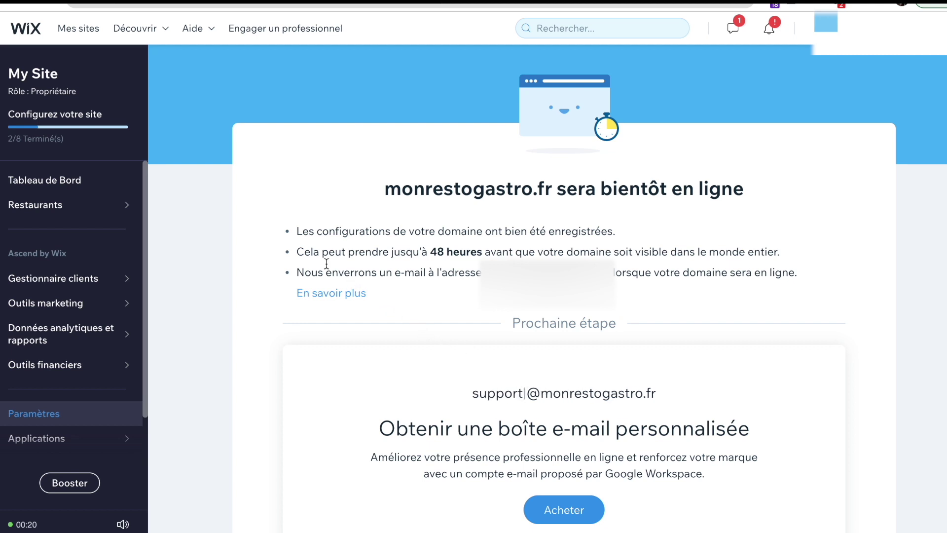
pyautogui.moveTo(291, 253); pyautogui.dragTo(826, 247)
pyautogui.click(825, 263)
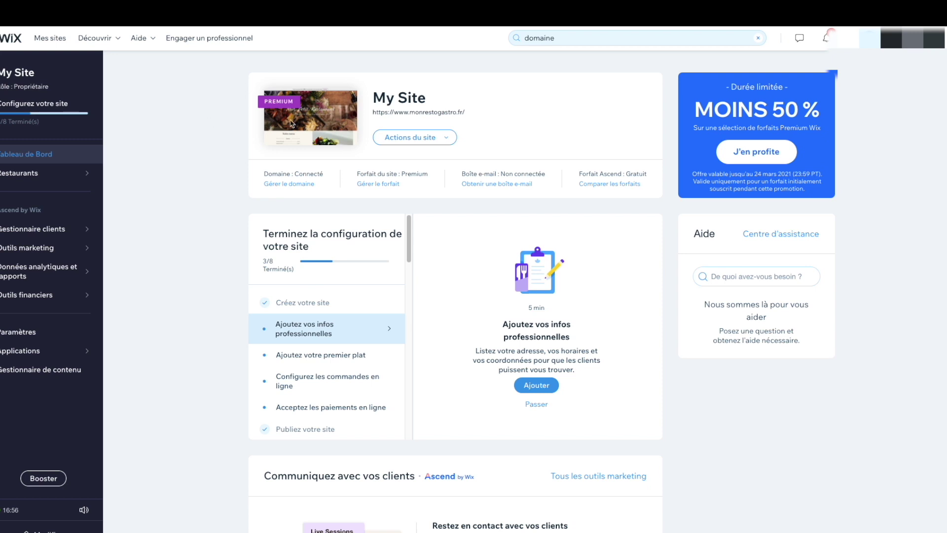
# Step: Search the dashboard for "domaine" and open the account's Mes domaines page
pyautogui.click(588, 38)
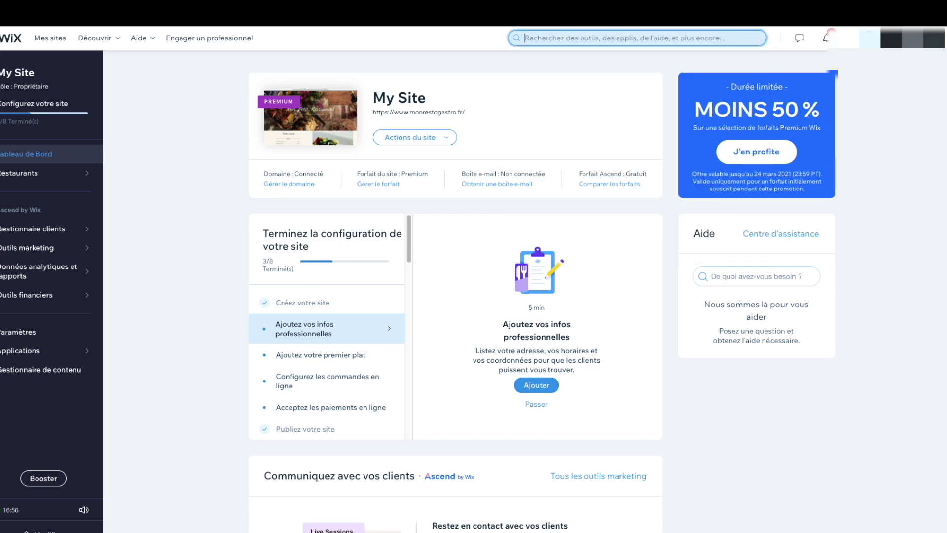
pyautogui.write('domaine')
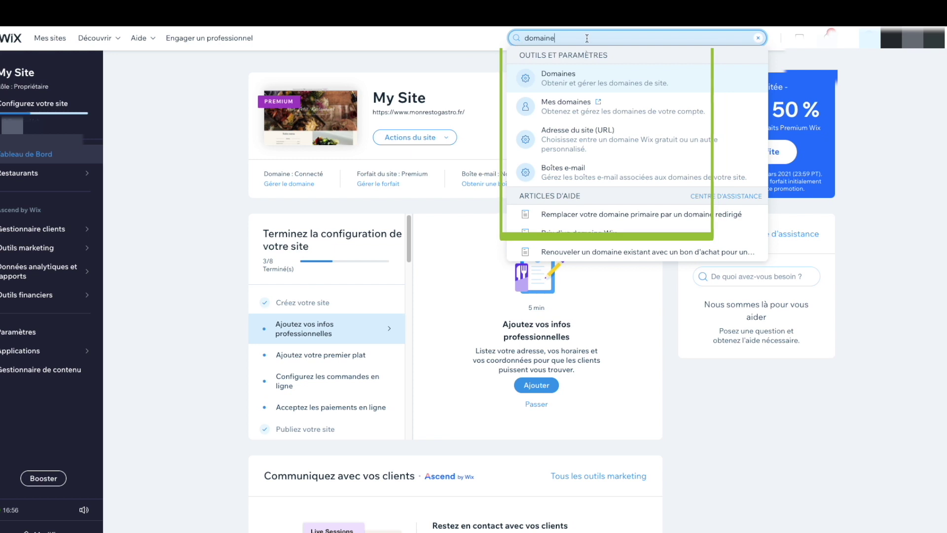
pyautogui.click(566, 105)
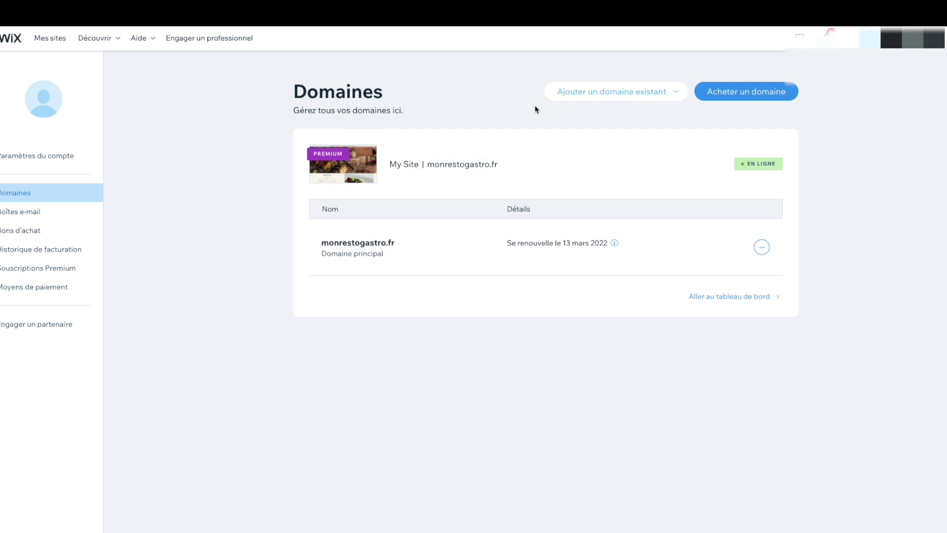
# Step: Check the connected site and the renewal date listed for the domain monrestogastro.fr
pyautogui.moveTo(324, 246)
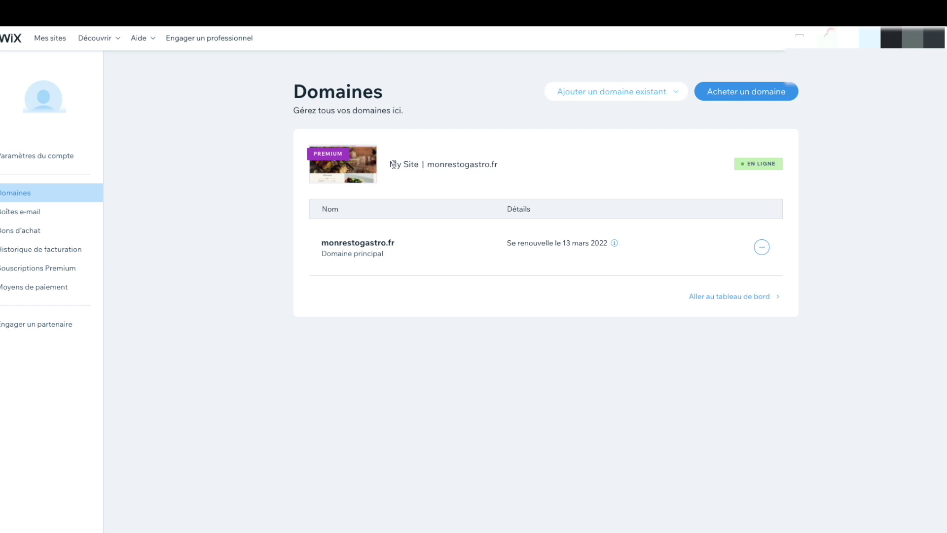
pyautogui.moveTo(390, 165); pyautogui.dragTo(419, 165)
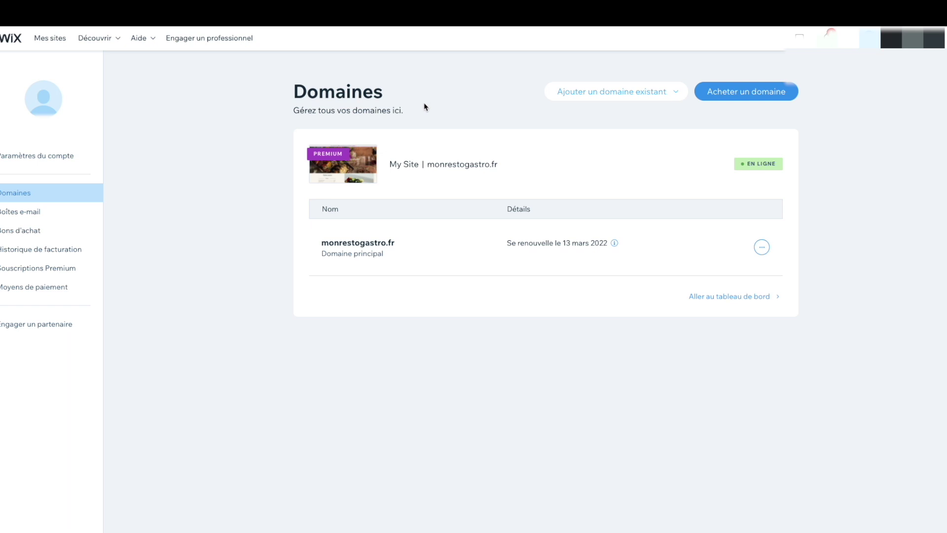
pyautogui.moveTo(582, 243); pyautogui.dragTo(565, 243)
pyautogui.click(564, 243)
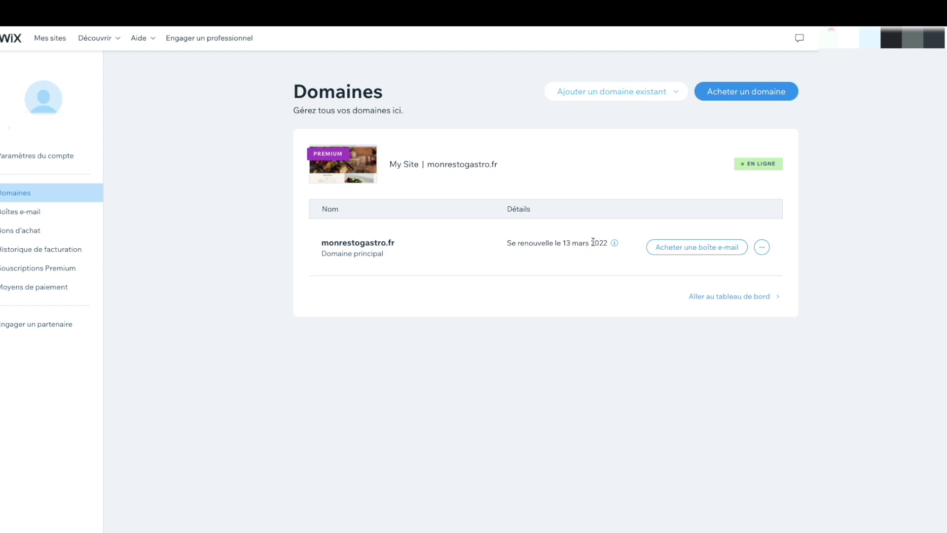
# Step: Go to Souscriptions Premium and start cancelling the monrestogastro.fr domain subscription
pyautogui.click(43, 269)
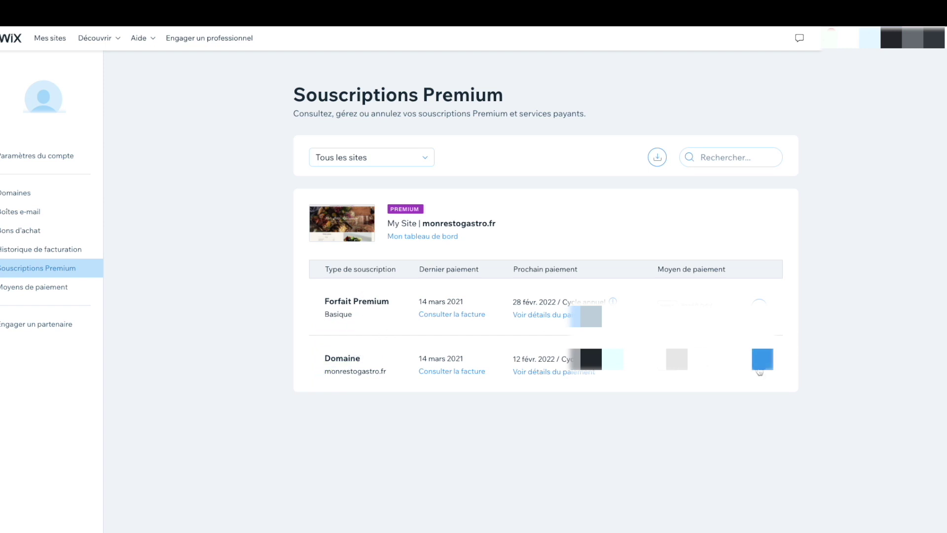
pyautogui.click(760, 359)
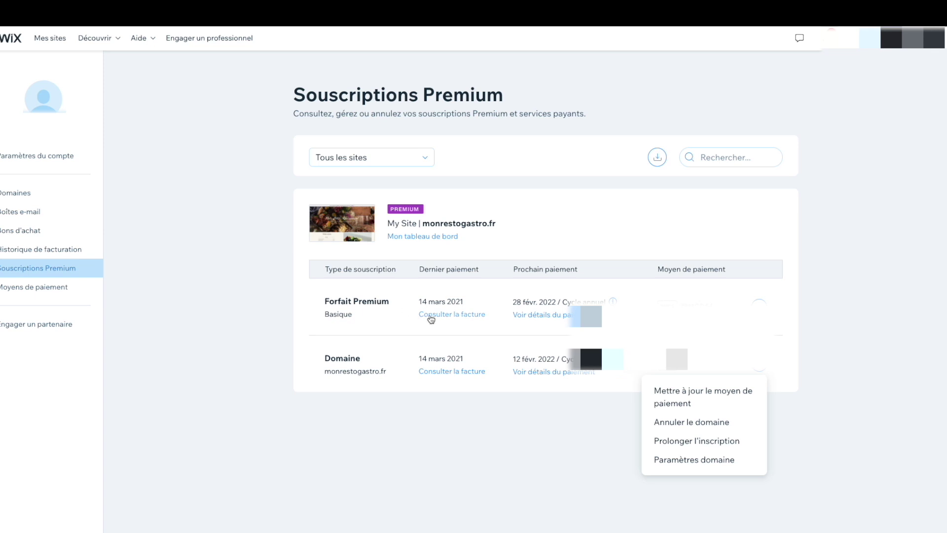
pyautogui.click(695, 425)
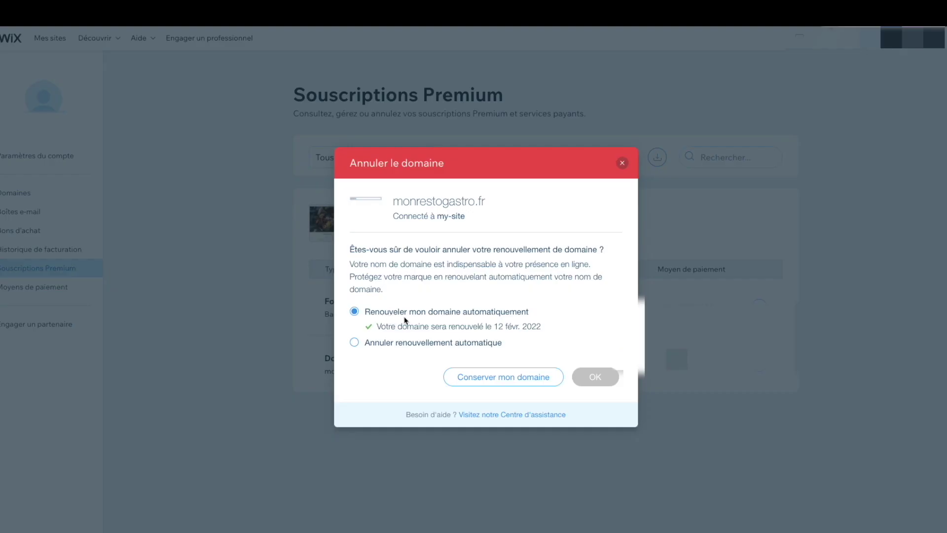
# Step: Choose to cancel the automatic renewal of monrestogastro.fr and read the expiry date it would get
pyautogui.click(356, 342)
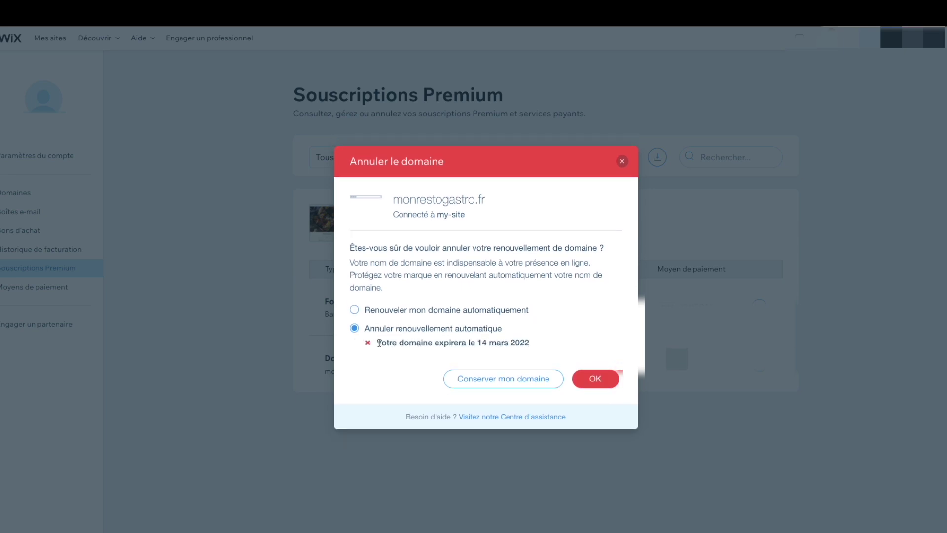
pyautogui.moveTo(477, 342); pyautogui.dragTo(538, 327)
pyautogui.click(532, 346)
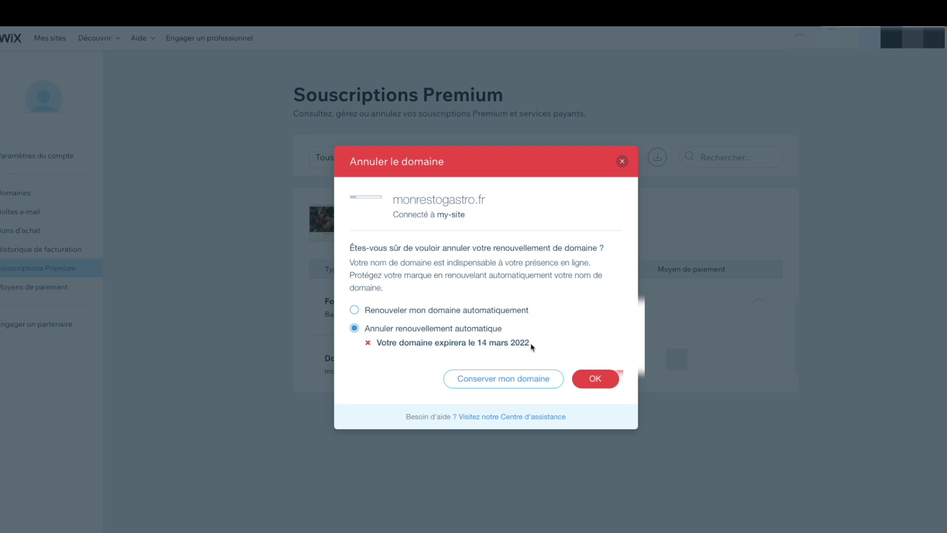